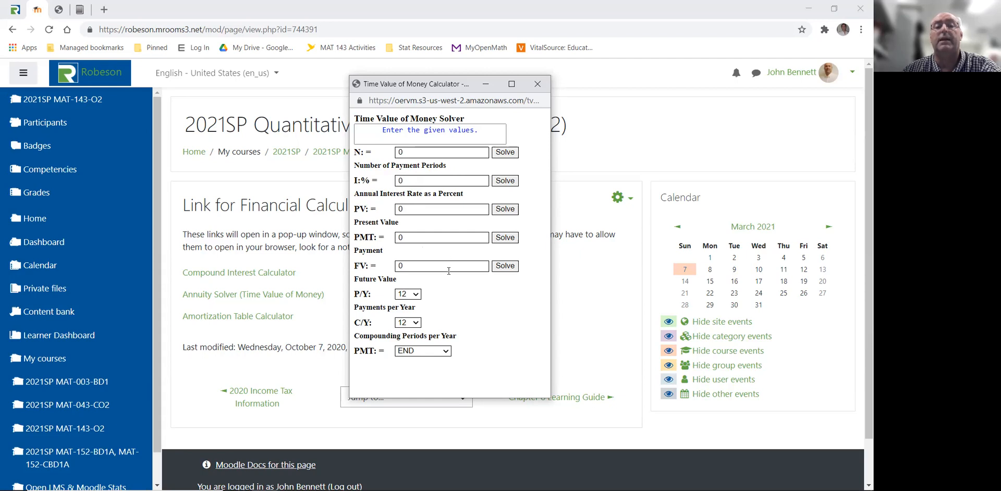
# Step: Examine the choices offered for payments per year, compounding periods per year and payment timing
pyautogui.click(416, 295)
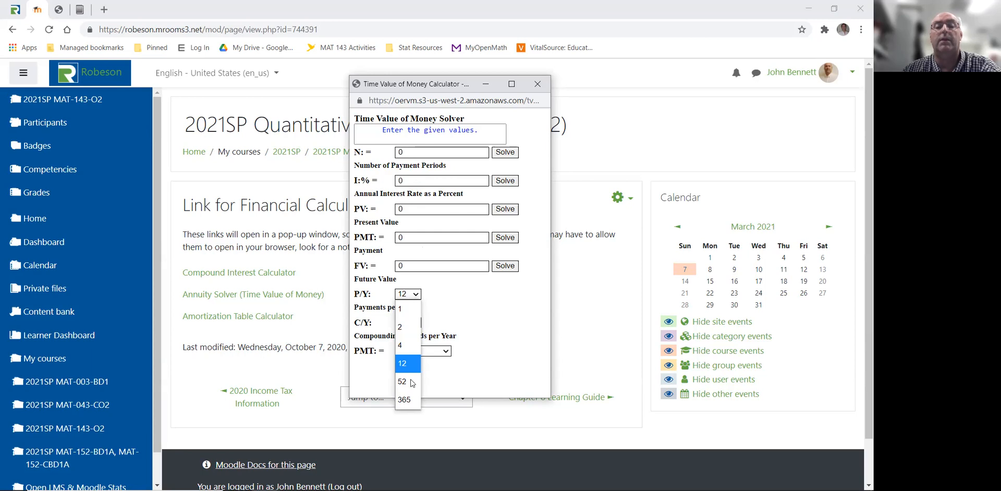
pyautogui.click(471, 292)
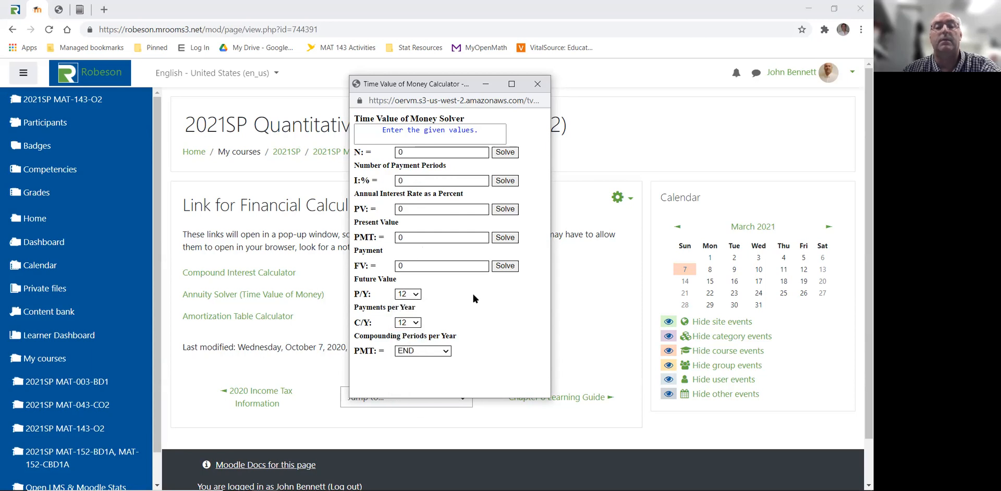
pyautogui.click(417, 323)
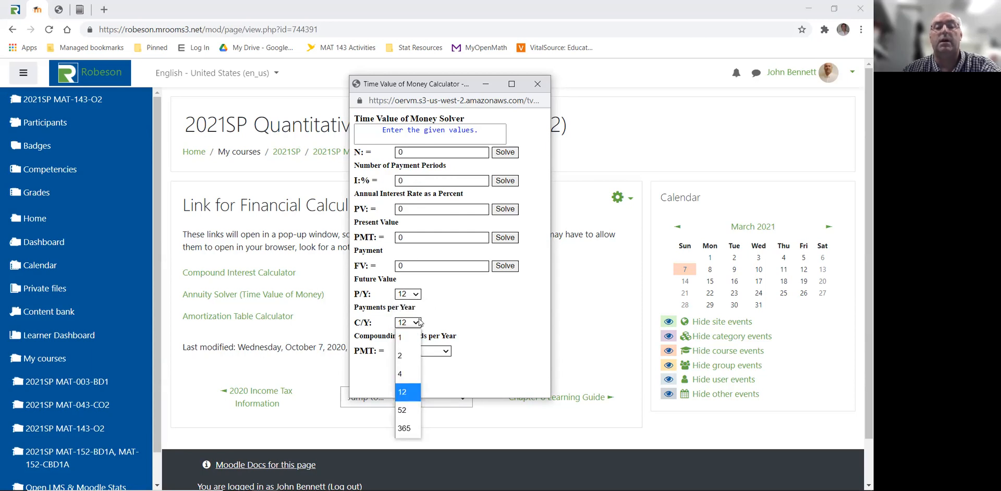
pyautogui.click(485, 328)
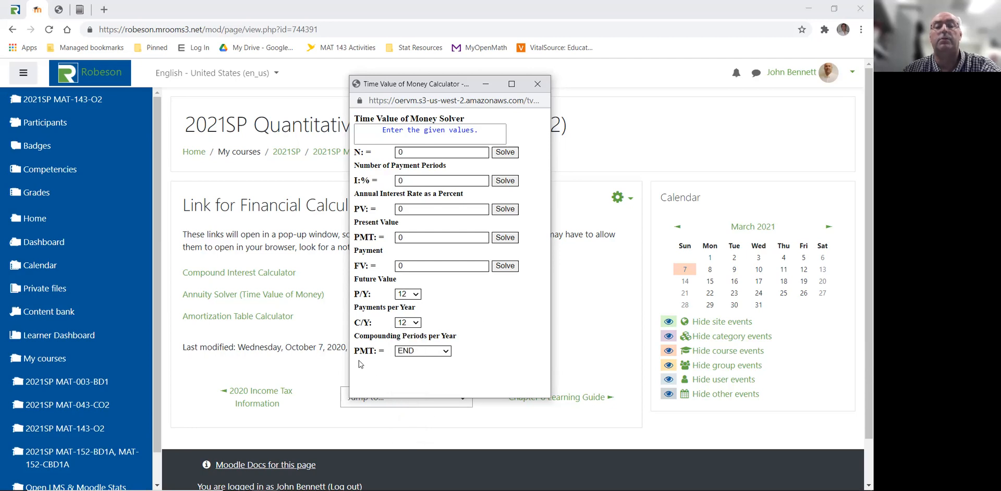
pyautogui.click(446, 351)
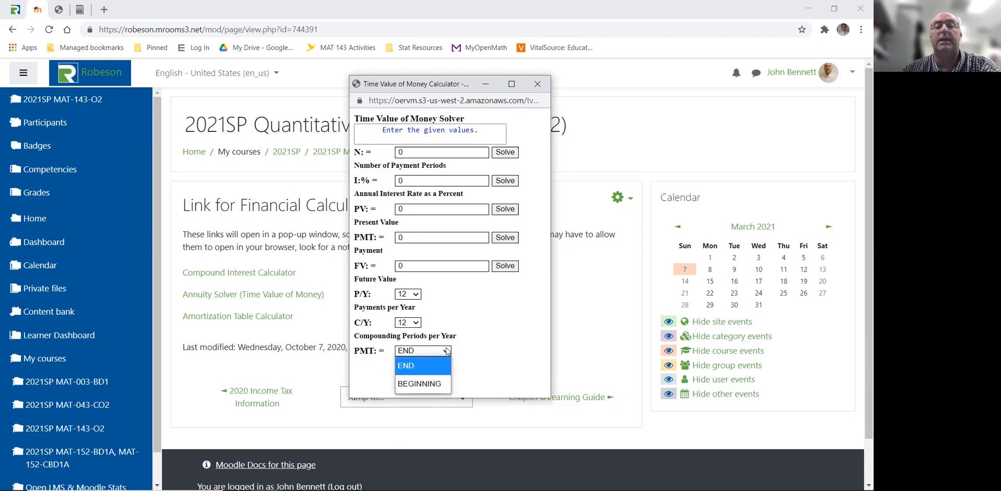
pyautogui.click(448, 351)
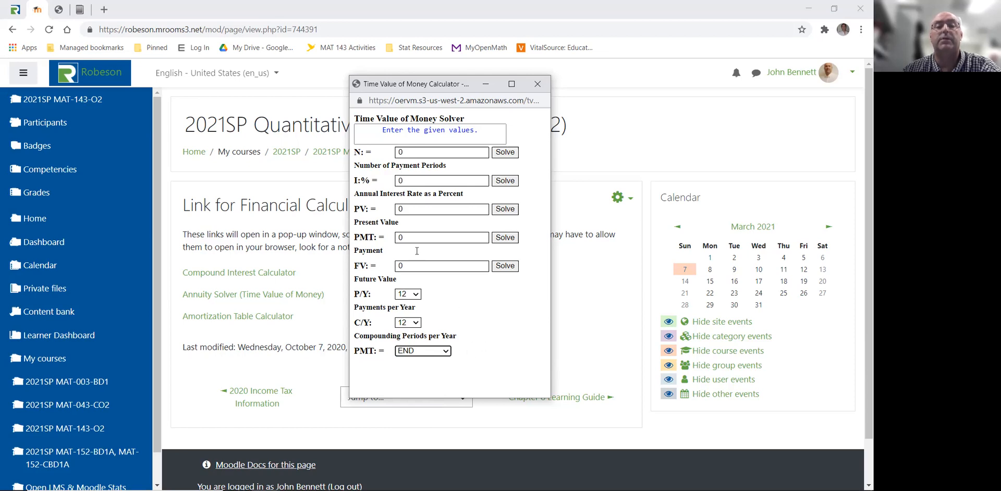
# Step: Set the number of payment periods to 120 and the annual interest rate to 2.5 percent
pyautogui.doubleClick(442, 151)
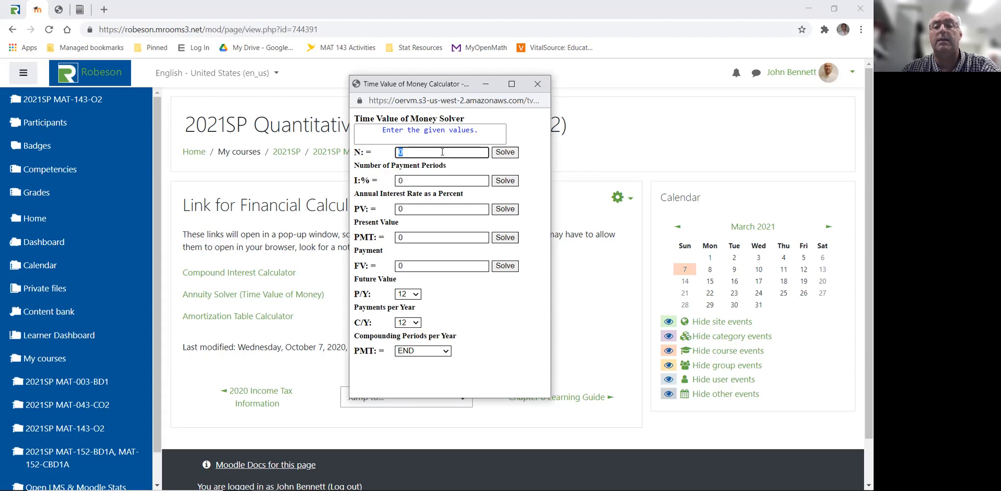
pyautogui.write('120')
pyautogui.doubleClick(443, 181)
pyautogui.write('2')
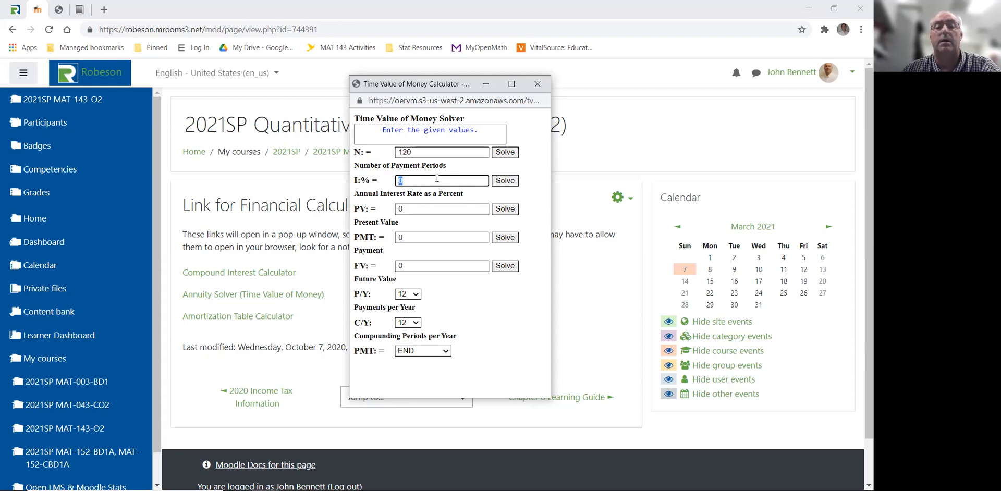
pyautogui.write('.5')
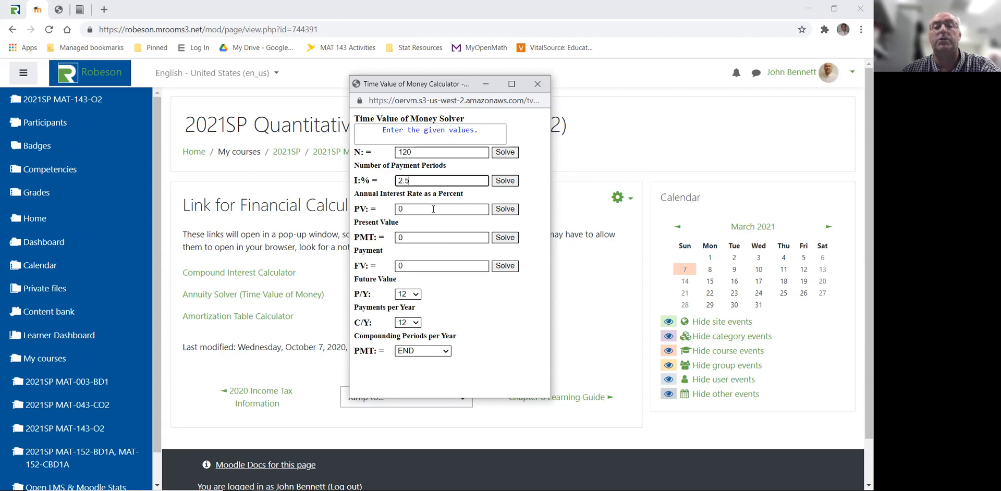
# Step: Set the payment amount to 25 and solve for the future value
pyautogui.moveTo(409, 238); pyautogui.dragTo(394, 235)
pyautogui.write('25')
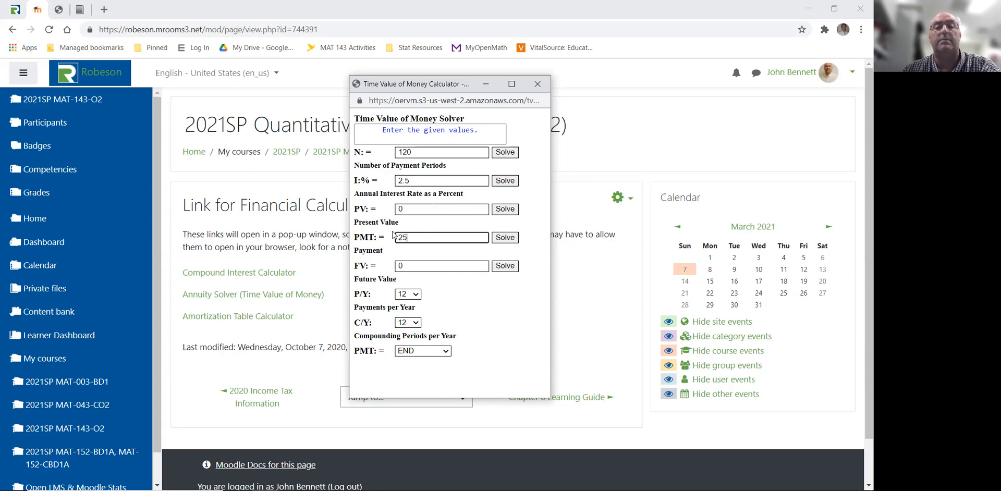
pyautogui.click(437, 285)
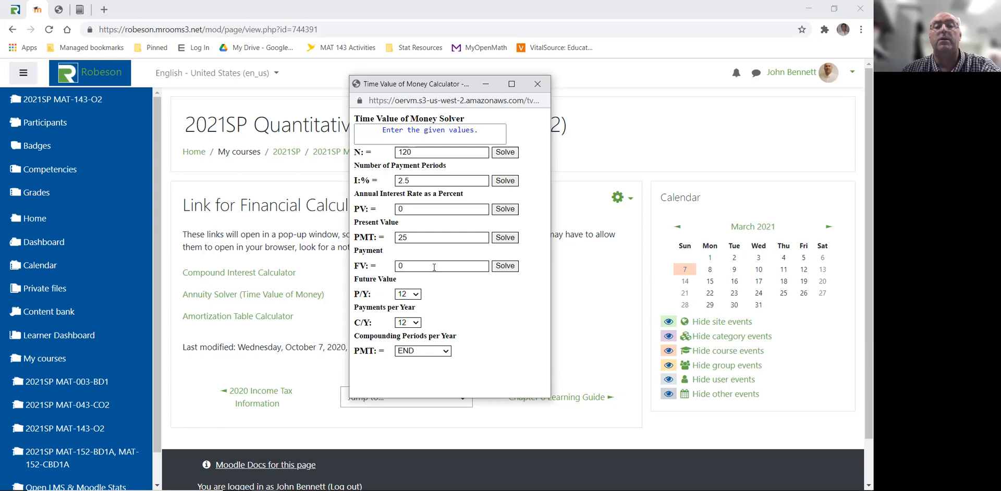
pyautogui.click(510, 267)
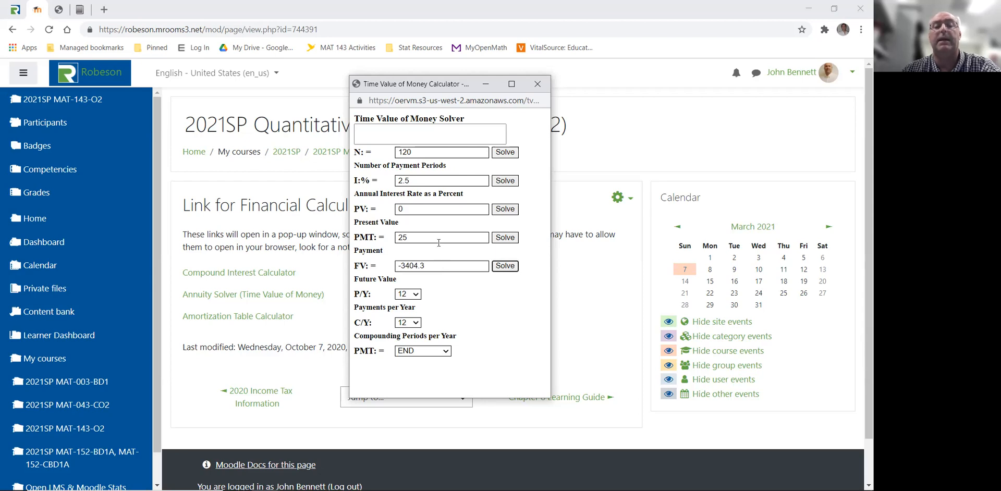
# Step: Set the future value to -5000 and solve for the payment needed to reach it
pyautogui.moveTo(402, 266); pyautogui.dragTo(457, 266)
pyautogui.write('5000')
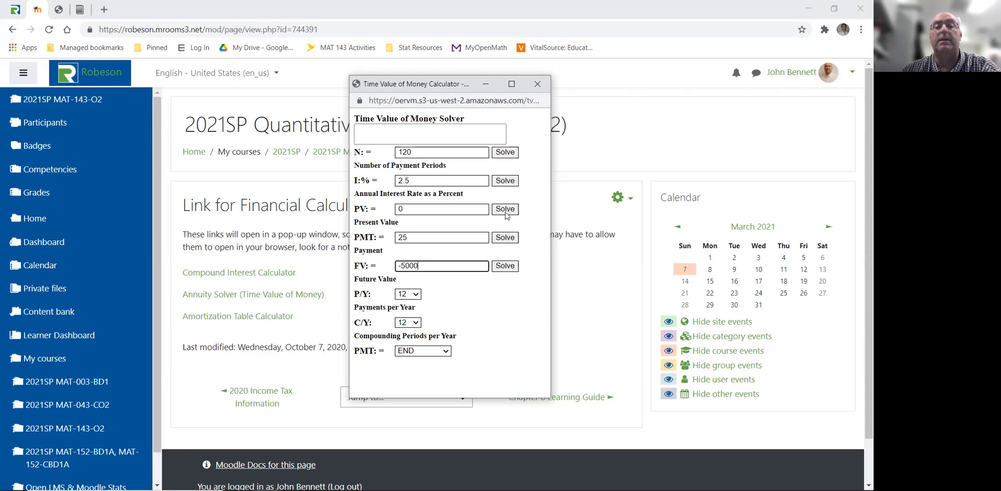
pyautogui.click(505, 239)
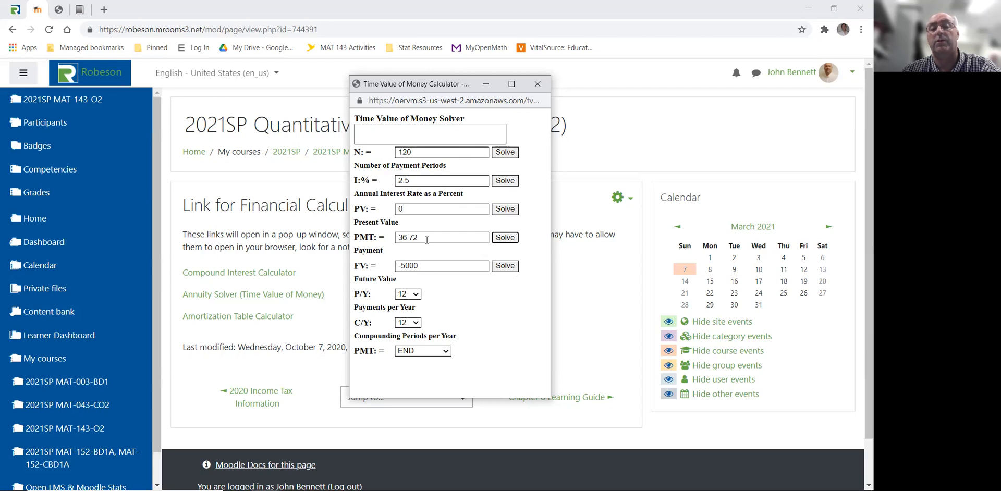
# Step: Set the payment amount to 25 and solve for the present value
pyautogui.moveTo(426, 237); pyautogui.dragTo(389, 235)
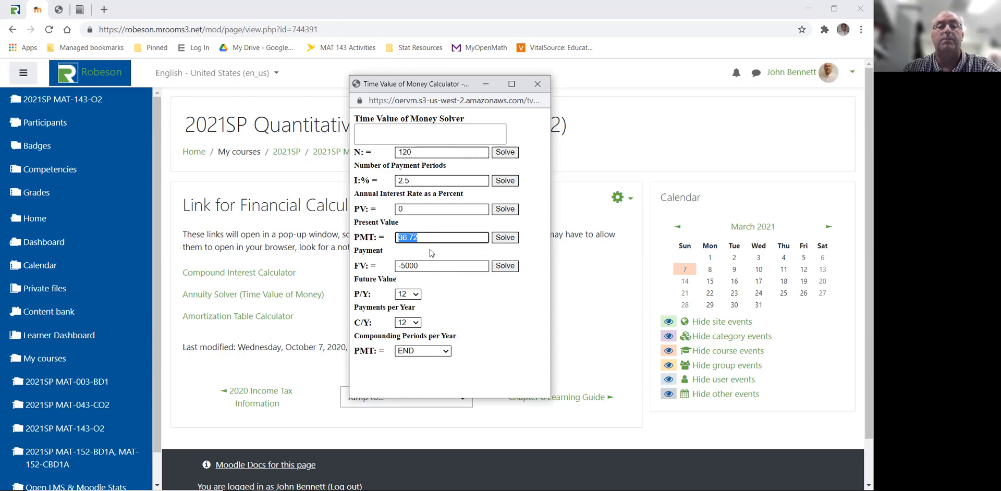
pyautogui.write('5')
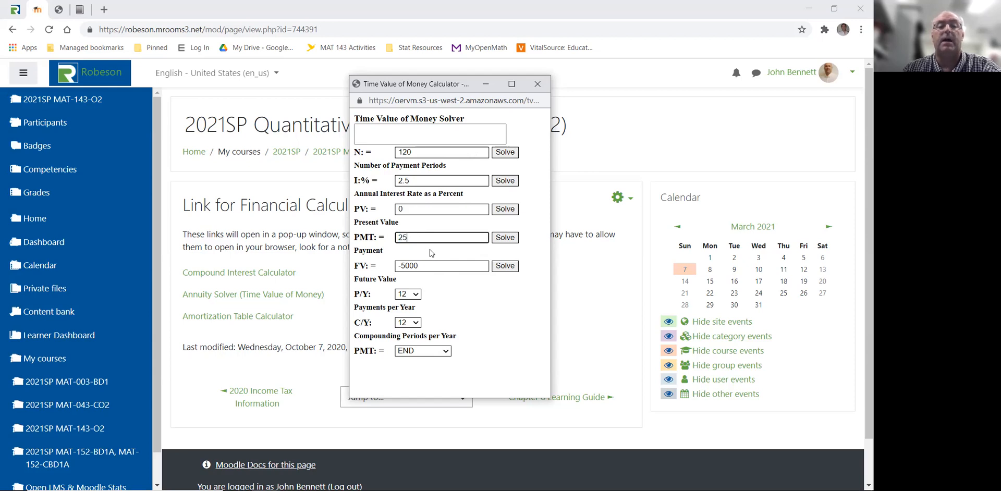
pyautogui.click(510, 213)
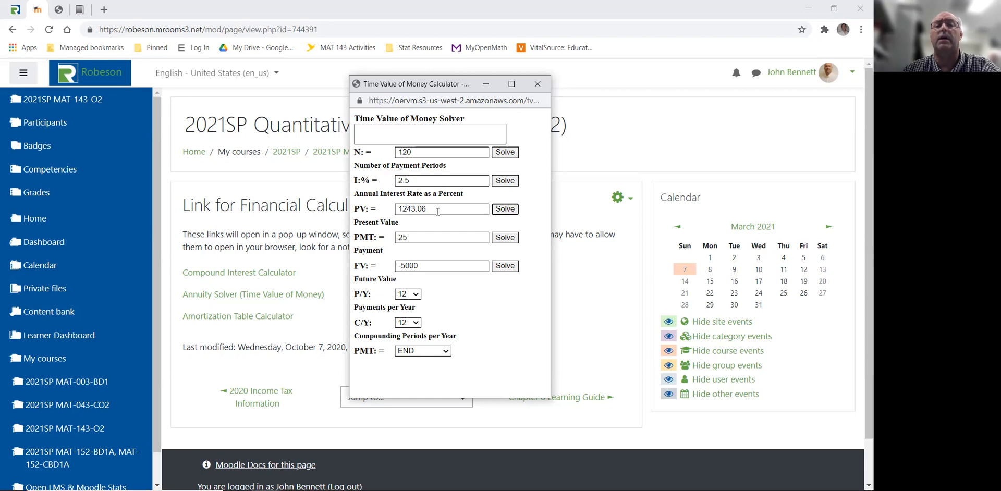
pyautogui.click(403, 266)
pyautogui.press('BackSpace')
pyautogui.write('5')
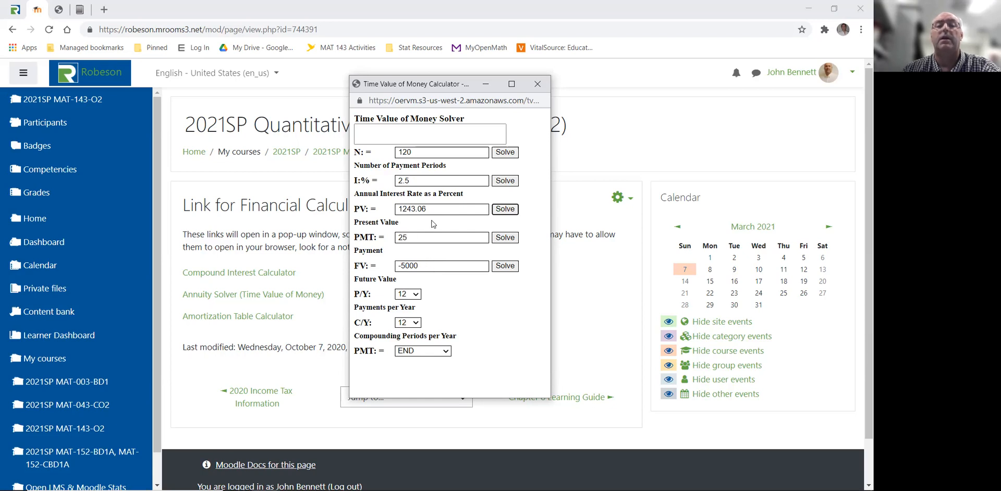
# Step: Set the present value to 30000 and the number of payment periods to 60
pyautogui.moveTo(430, 209); pyautogui.dragTo(382, 208)
pyautogui.write('30000')
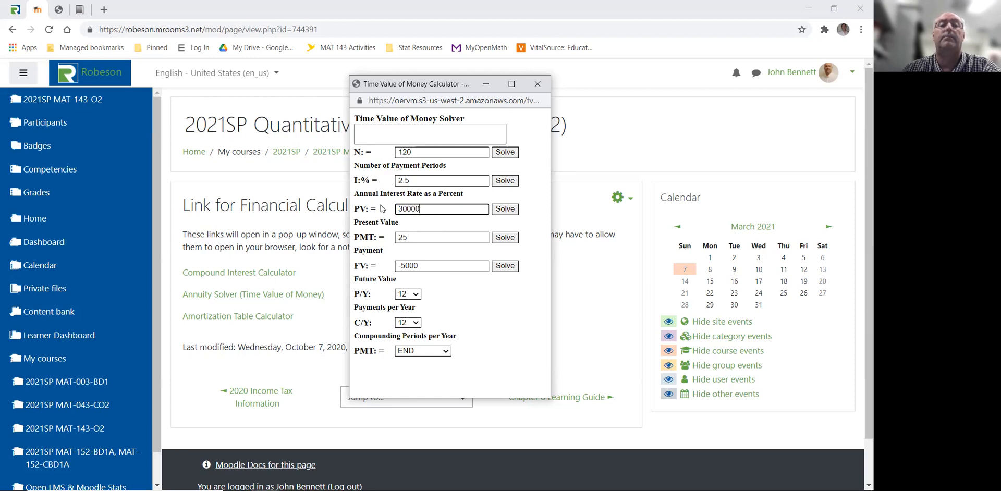
pyautogui.moveTo(421, 151); pyautogui.dragTo(393, 151)
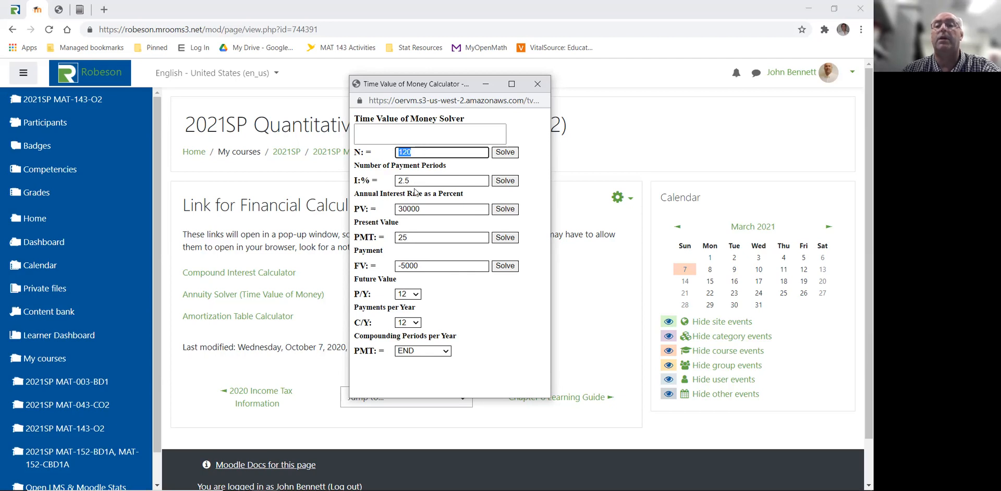
pyautogui.write('60')
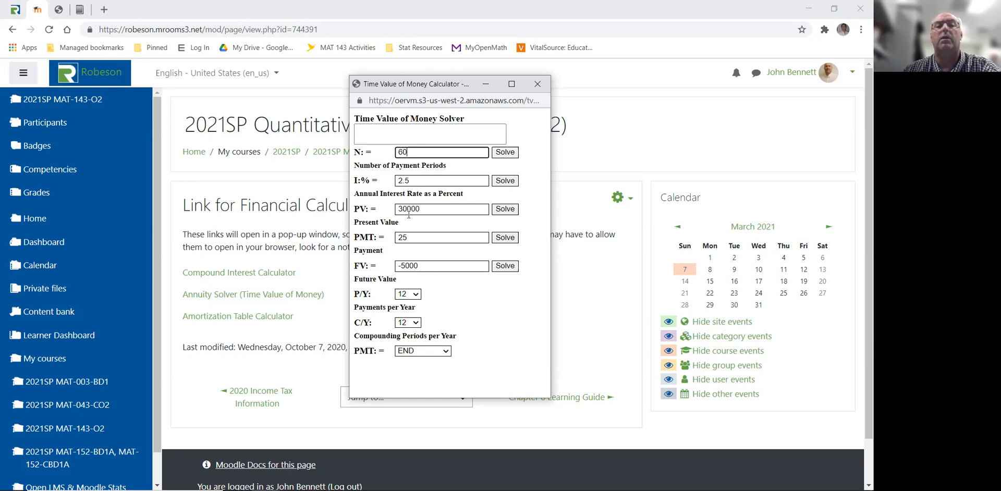
# Step: Set the future value to 0 and solve for the loan payment
pyautogui.moveTo(421, 266); pyautogui.dragTo(388, 261)
pyautogui.write('0')
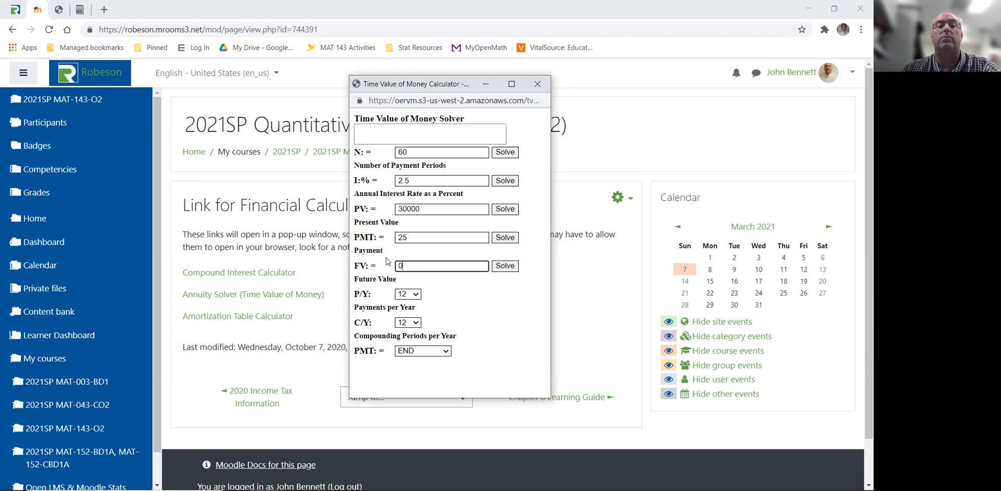
pyautogui.click(432, 257)
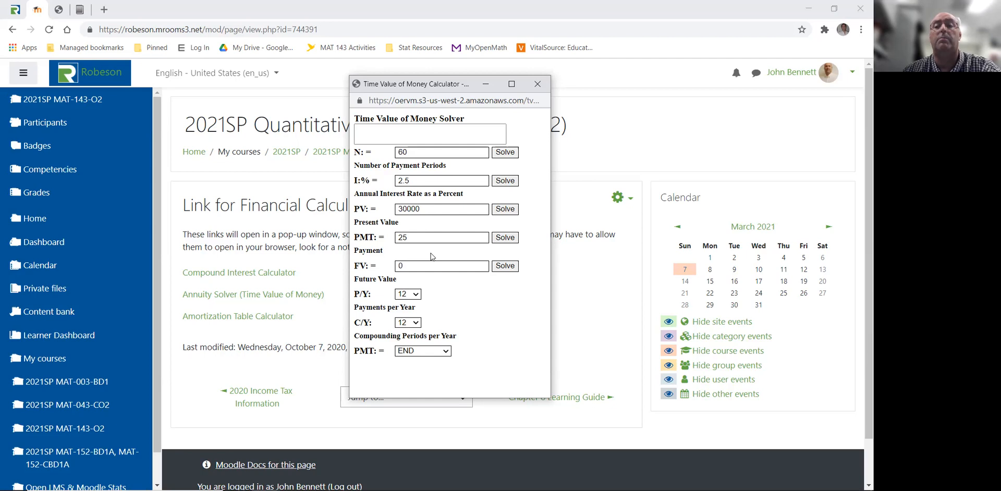
pyautogui.click(506, 237)
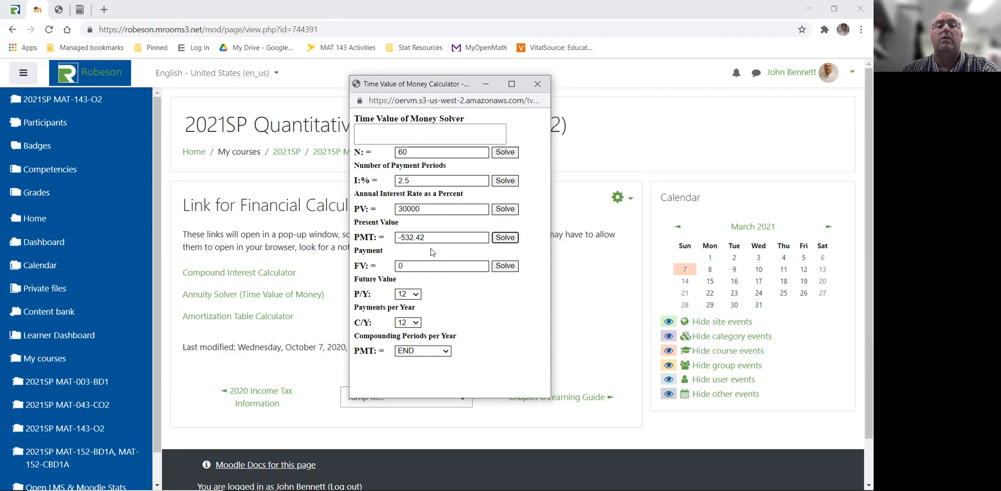